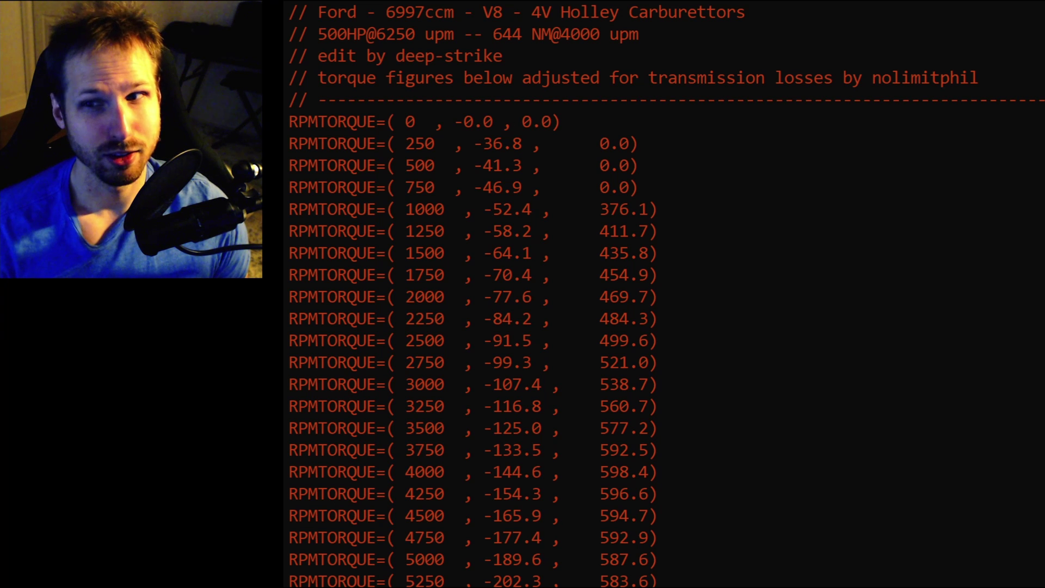
Step: Set LifetimeVar to 0 in the engine life parameters and realign its trailing comment
{"action": "scroll", "coordinate": [318, 298], "scroll_direction": "down", "scroll_amount": 10}
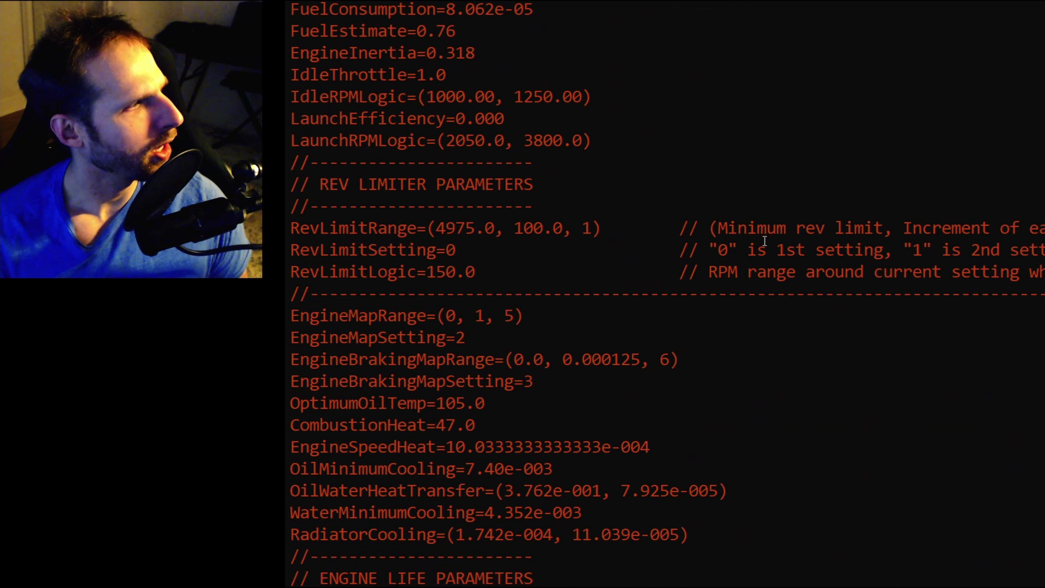
{"action": "scroll", "coordinate": [318, 299], "scroll_direction": "down", "scroll_amount": 2}
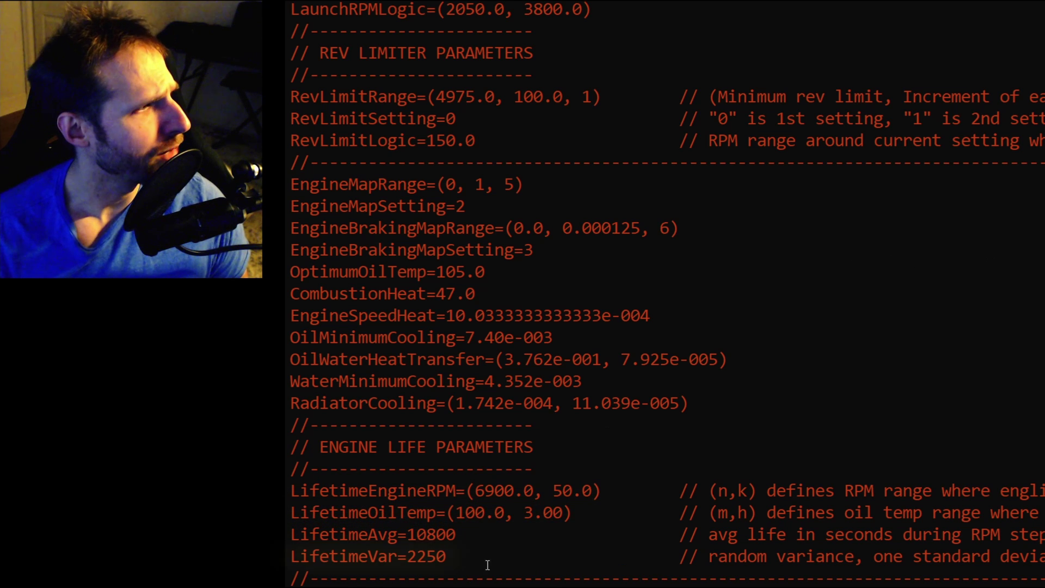
{"action": "left_click_drag", "start_coordinate": [449, 559], "coordinate": [408, 557]}
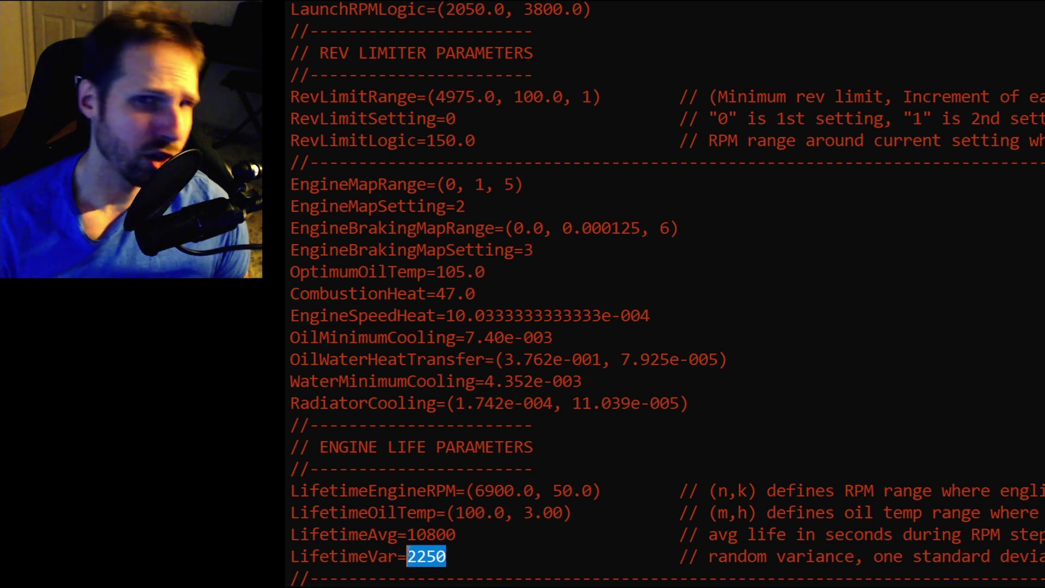
{"action": "type", "text": "0"}
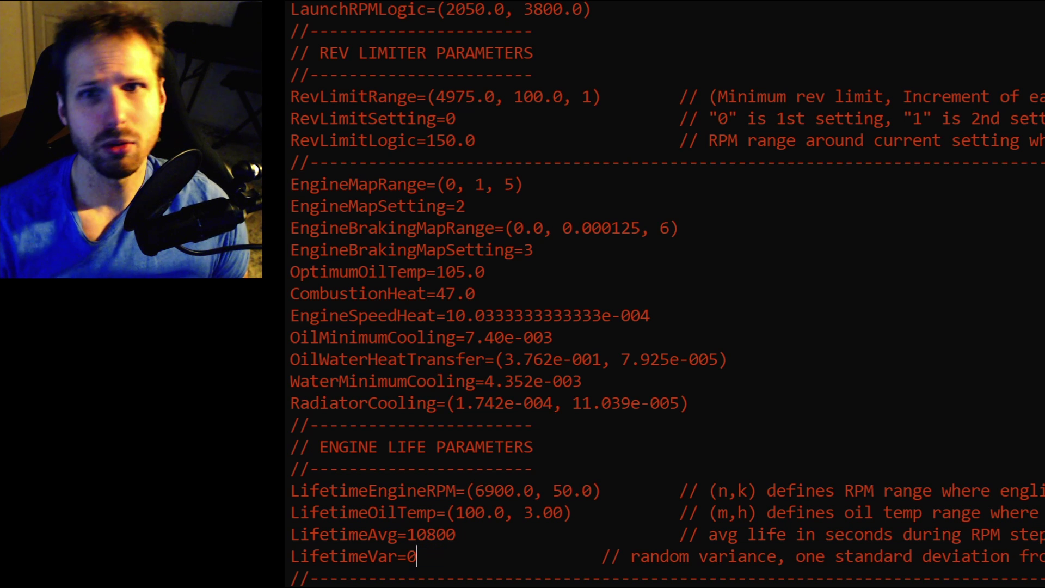
{"action": "key", "text": "Tab"}
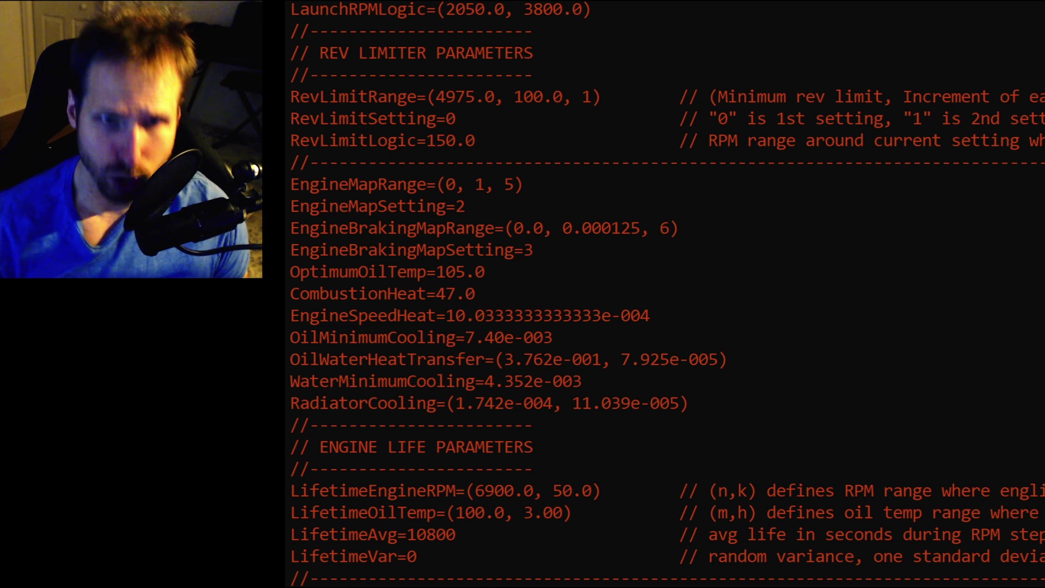
Step: Examine the RPM threshold and step width in the LifetimeEngineRPM entry
{"action": "key", "text": "Up"}
{"action": "key", "text": "Up"}
{"action": "key", "text": "Up"}
{"action": "key", "text": "Right"}
{"action": "key", "text": "Right"}
{"action": "key", "text": "Right"}
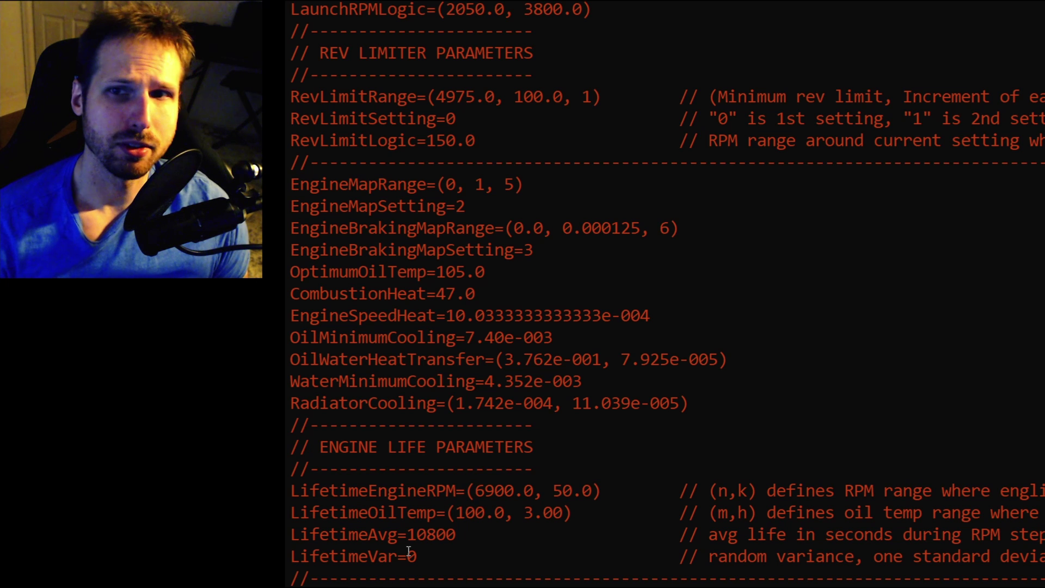
{"action": "key", "text": "shift+Right"}
{"action": "key", "text": "shift+Right"}
{"action": "key", "text": "shift+Right"}
{"action": "key", "text": "shift+Right"}
{"action": "key", "text": "shift+Right"}
{"action": "key", "text": "shift+Right"}
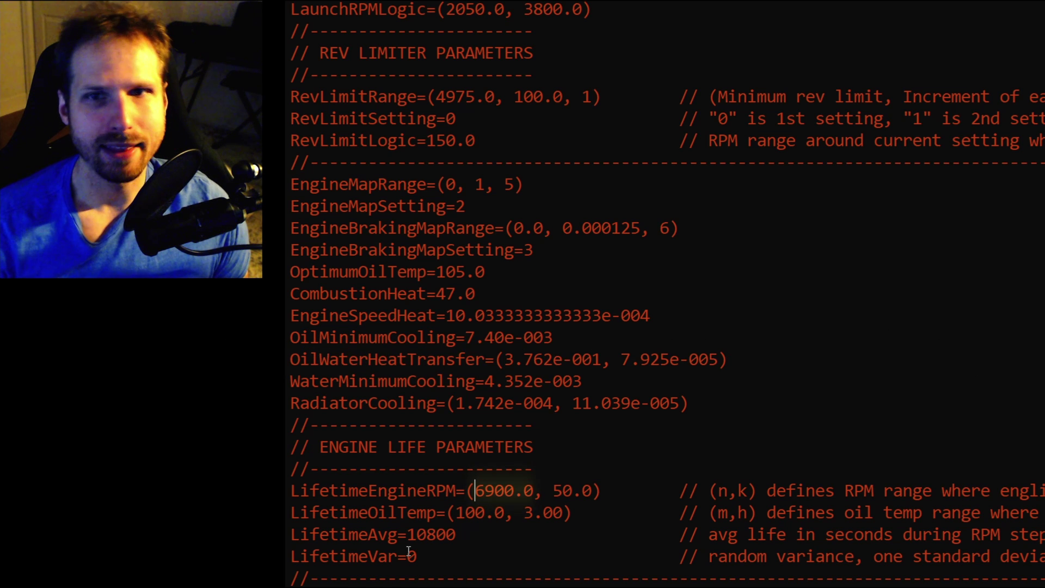
{"action": "key", "text": "Right"}
{"action": "key", "text": "Right"}
{"action": "key", "text": "Right"}
{"action": "key", "text": "Right"}
{"action": "key", "text": "Right"}
{"action": "key", "text": "Right"}
{"action": "key", "text": "Right"}
{"action": "key", "text": "Right"}
{"action": "key", "text": "Right"}
{"action": "key", "text": "Right"}
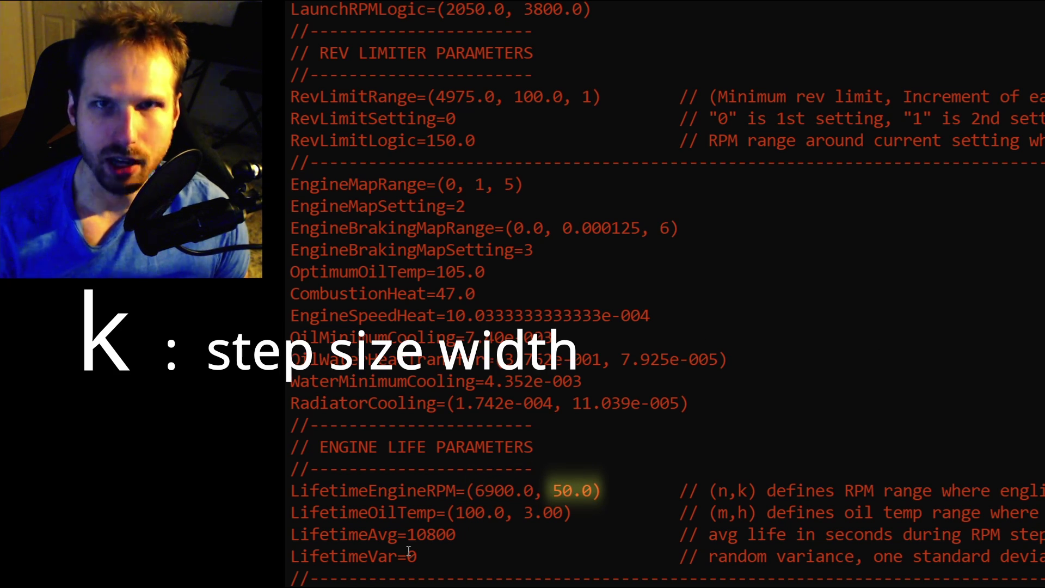
{"action": "key", "text": "Left"}
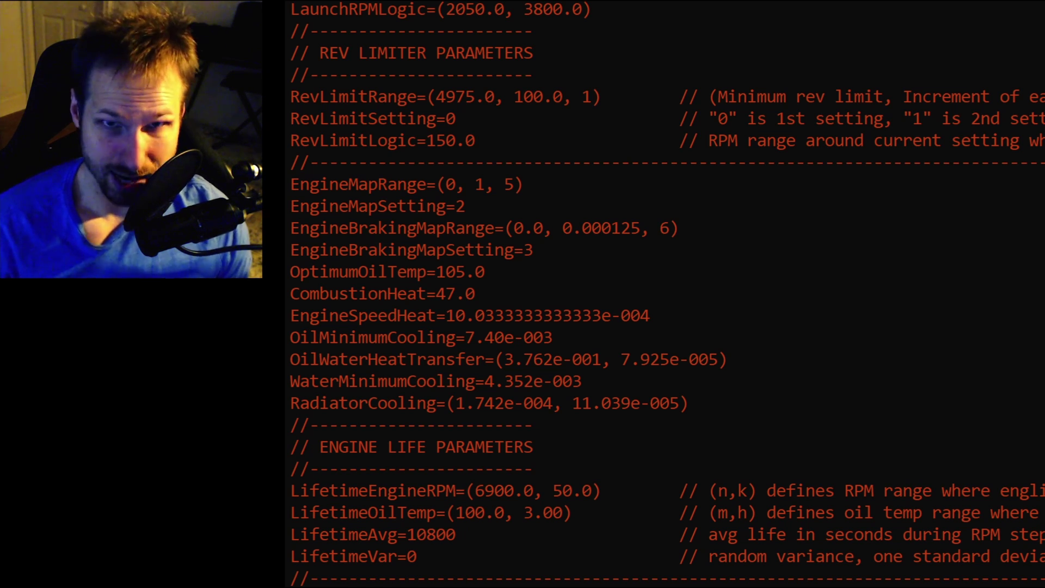
Step: Set the first value of LifetimeOilTemp to 200.0
{"action": "left_click", "coordinate": [466, 512]}
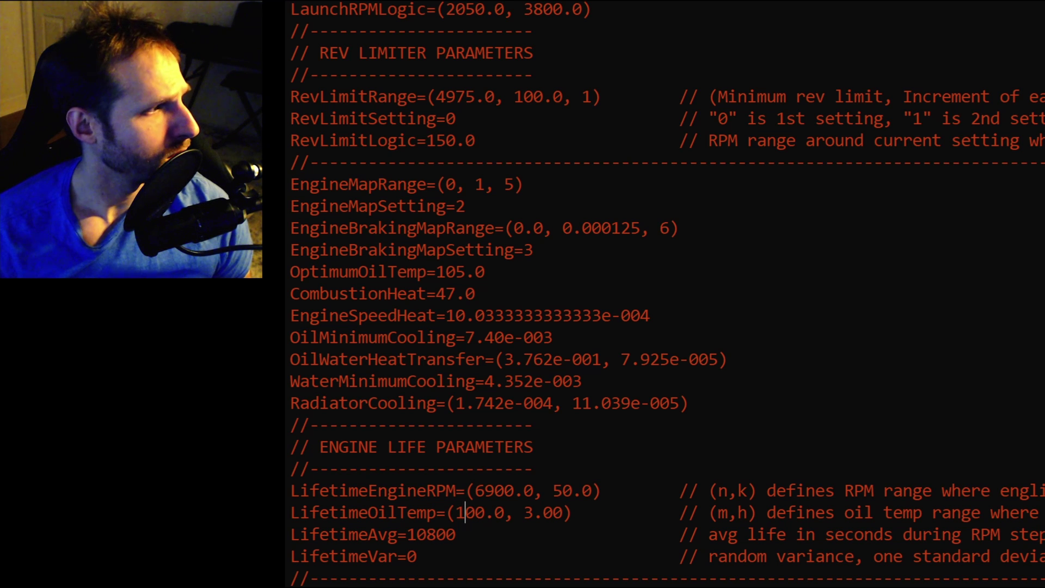
{"action": "key", "text": "shift+Left"}
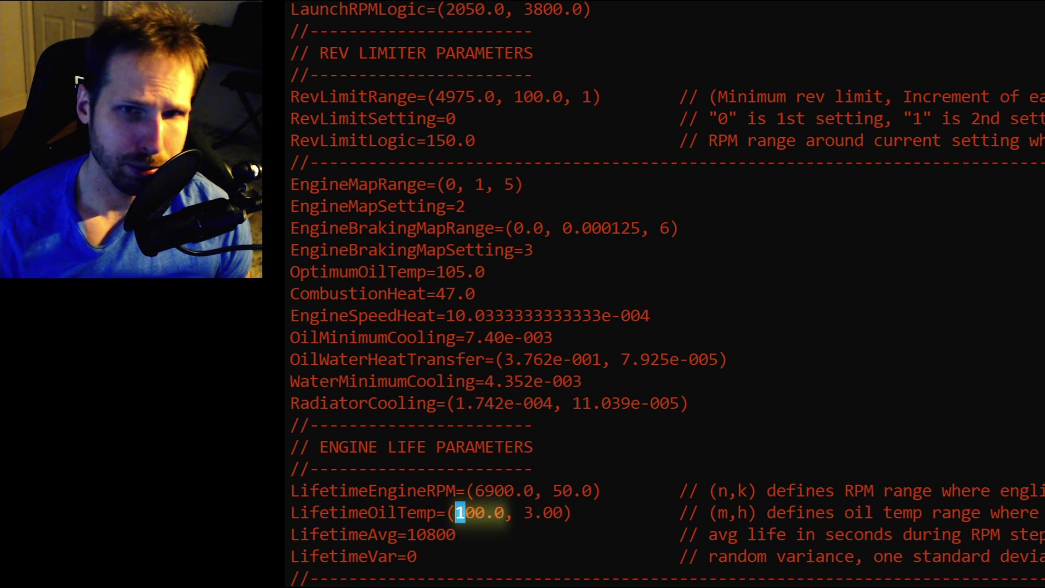
{"action": "type", "text": "2"}
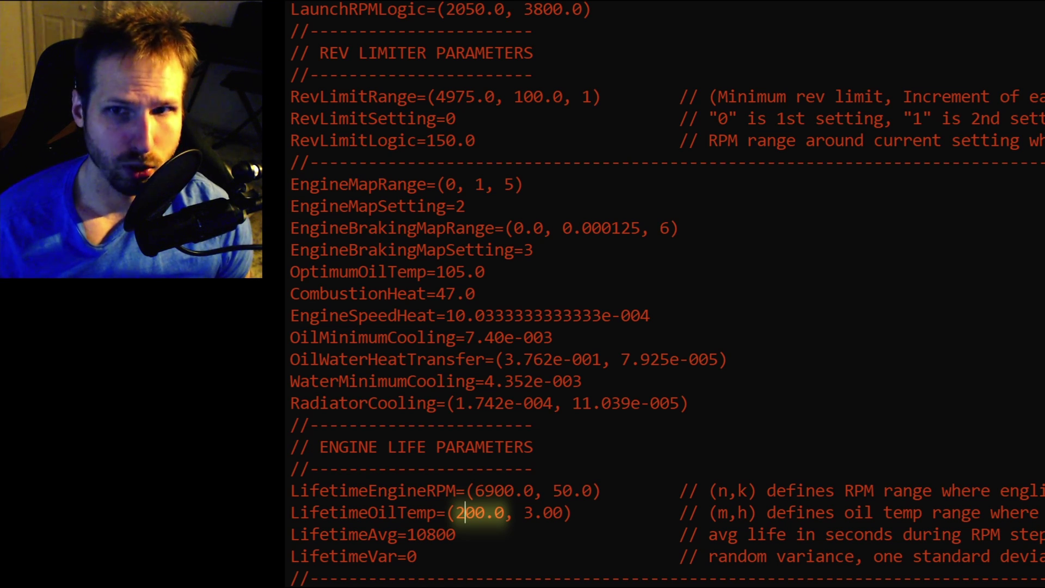
Step: Set LifetimeAvg to 20 in the engine life parameters
{"action": "key", "text": "Down"}
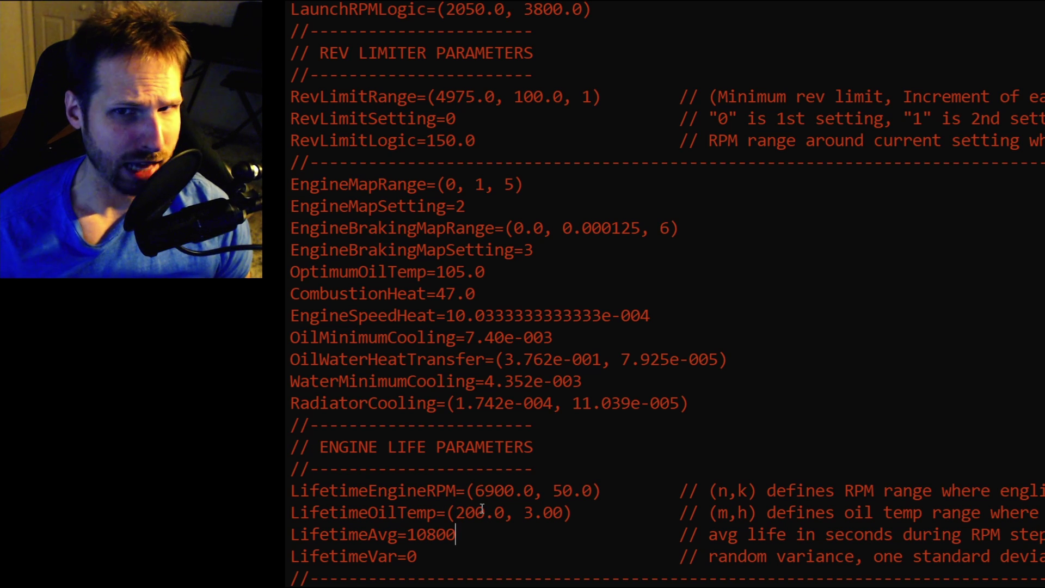
{"action": "key", "text": "shift+Left"}
{"action": "key", "text": "shift+Left"}
{"action": "key", "text": "shift+Left"}
{"action": "key", "text": "shift+Left"}
{"action": "key", "text": "shift+Left"}
{"action": "type", "text": "20"}
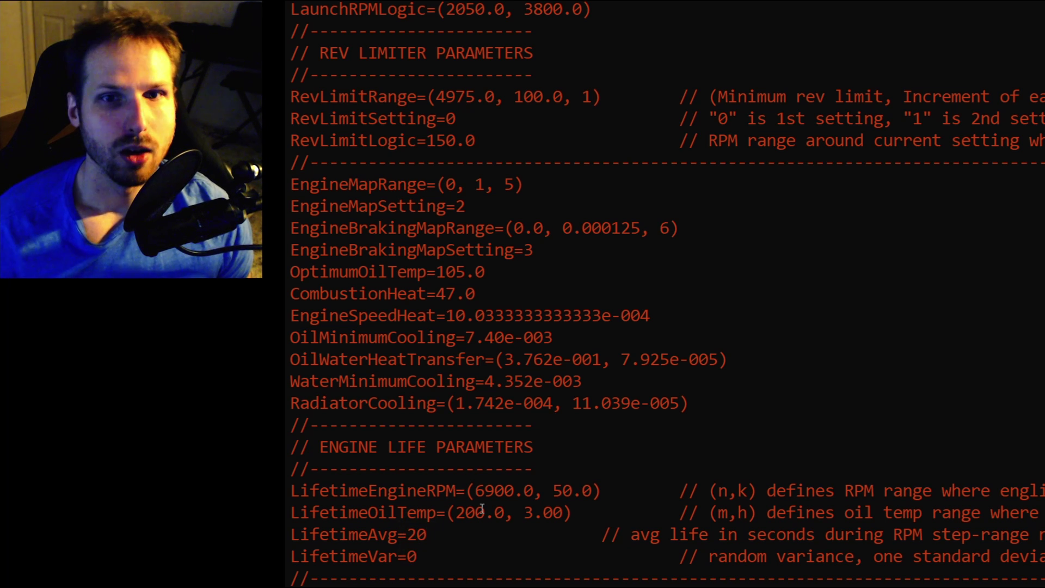
Step: Set the first value of LifetimeEngineRPM to 4800.0
{"action": "key", "text": "Down"}
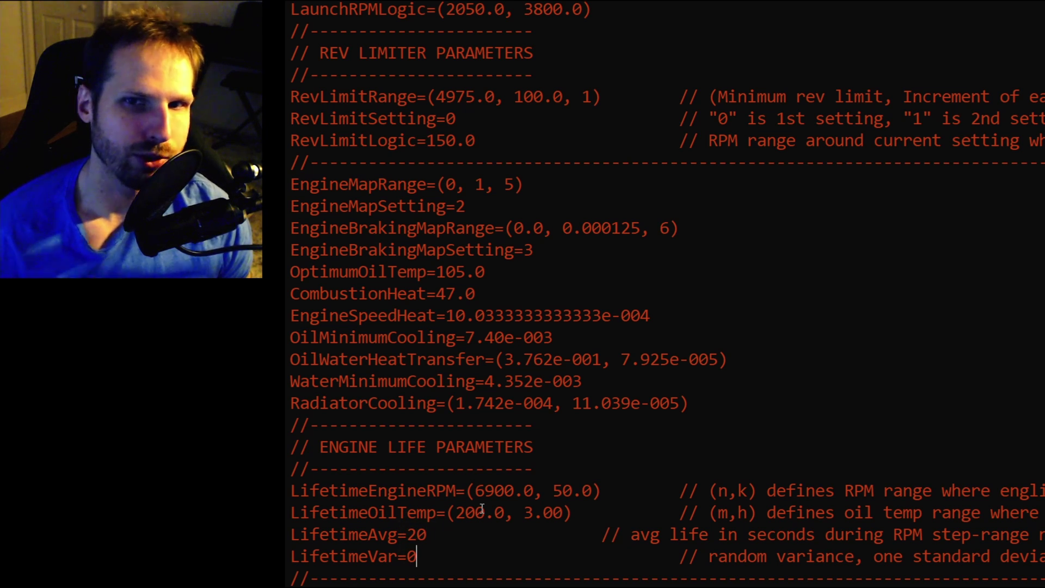
{"action": "key", "text": "Up"}
{"action": "key", "text": "Up"}
{"action": "key", "text": "Up"}
{"action": "key", "text": "Right"}
{"action": "key", "text": "Right"}
{"action": "key", "text": "Right"}
{"action": "key", "text": "Right"}
{"action": "key", "text": "Right"}
{"action": "key", "text": "Right"}
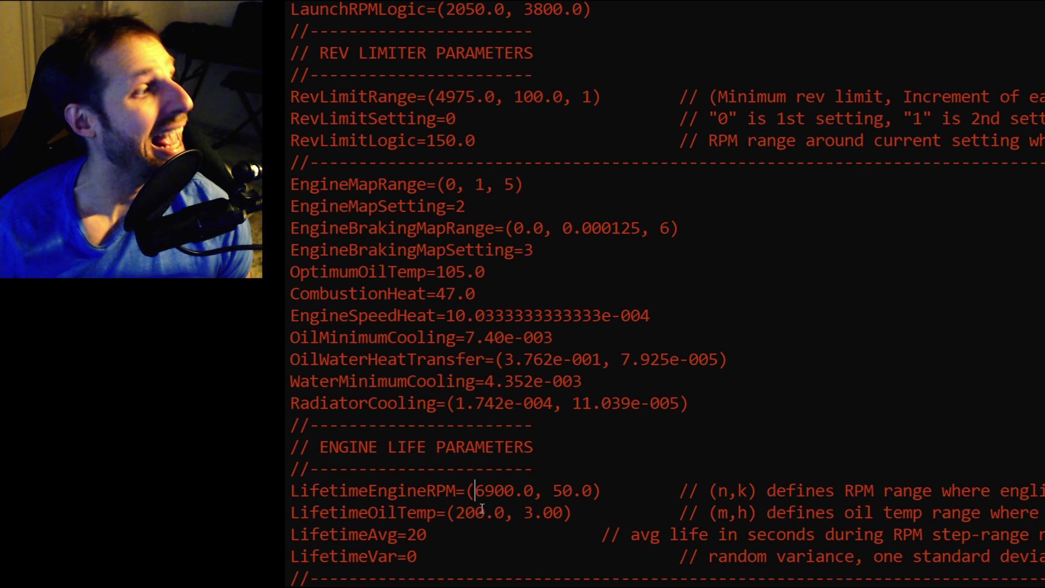
{"action": "key", "text": "shift+Right"}
{"action": "key", "text": "Right"}
{"action": "key", "text": "shift+Left"}
{"action": "key", "text": "shift+Left"}
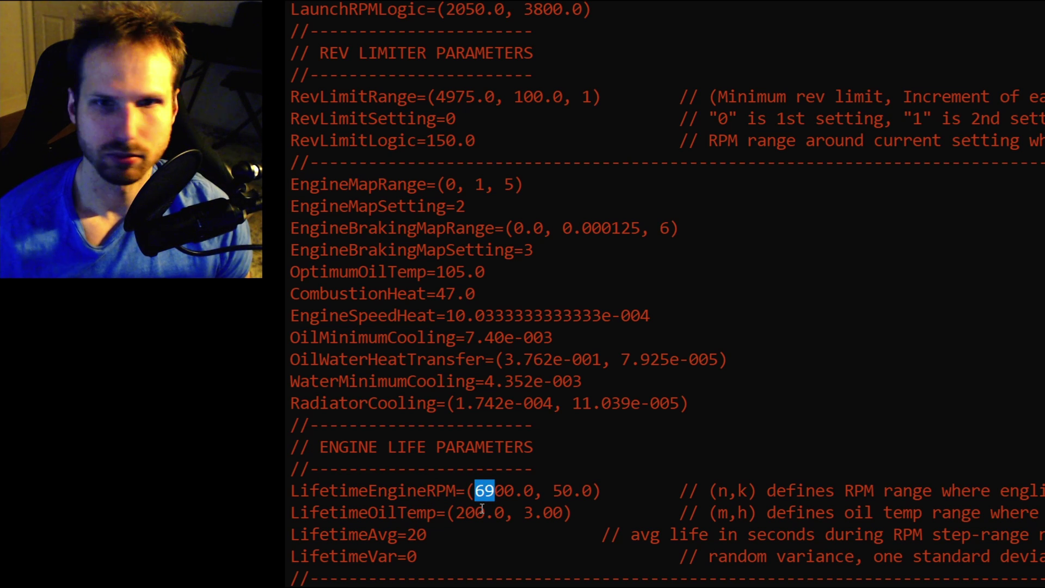
{"action": "type", "text": "48"}
Step: Set the second value of LifetimeEngineRPM, the step width, to 200.0
{"action": "key", "text": "Right"}
{"action": "key", "text": "Right"}
{"action": "key", "text": "Right"}
{"action": "key", "text": "Right"}
{"action": "key", "text": "Right"}
{"action": "key", "text": "Right"}
{"action": "key", "text": "Right"}
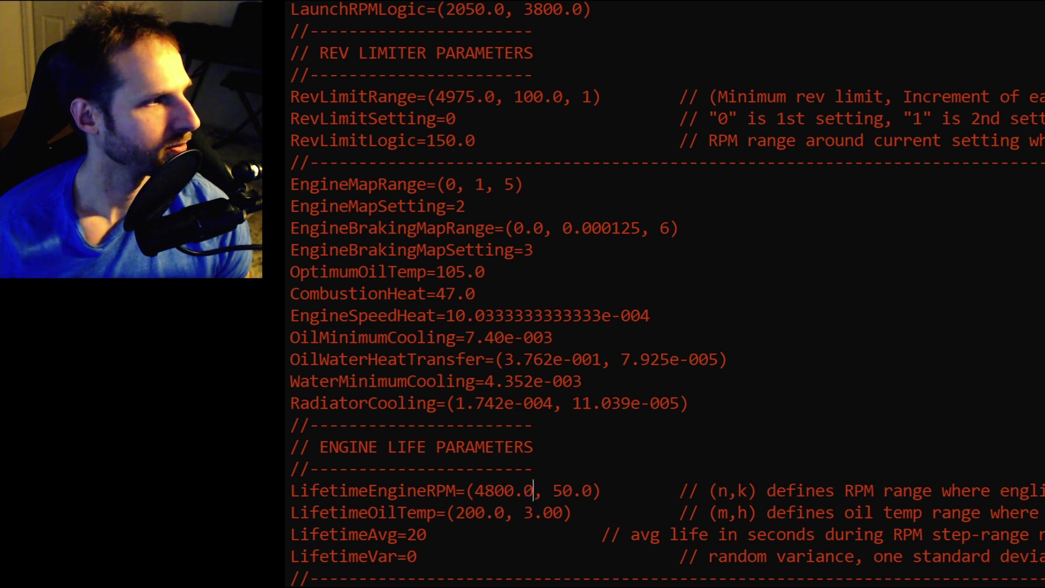
{"action": "key", "text": "shift+Left"}
{"action": "type", "text": "20"}
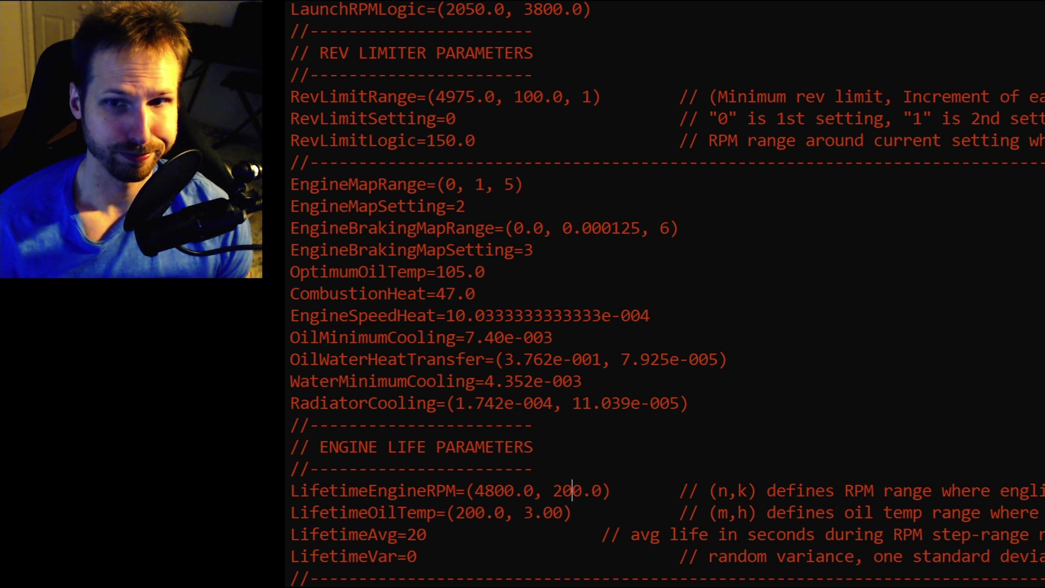
Step: Set the minimum rev limit in RevLimitRange to 7000.0
{"action": "key", "text": "Up"}
{"action": "key", "text": "Up"}
{"action": "double_click", "coordinate": [458, 96]}
{"action": "type", "text": "7000"}
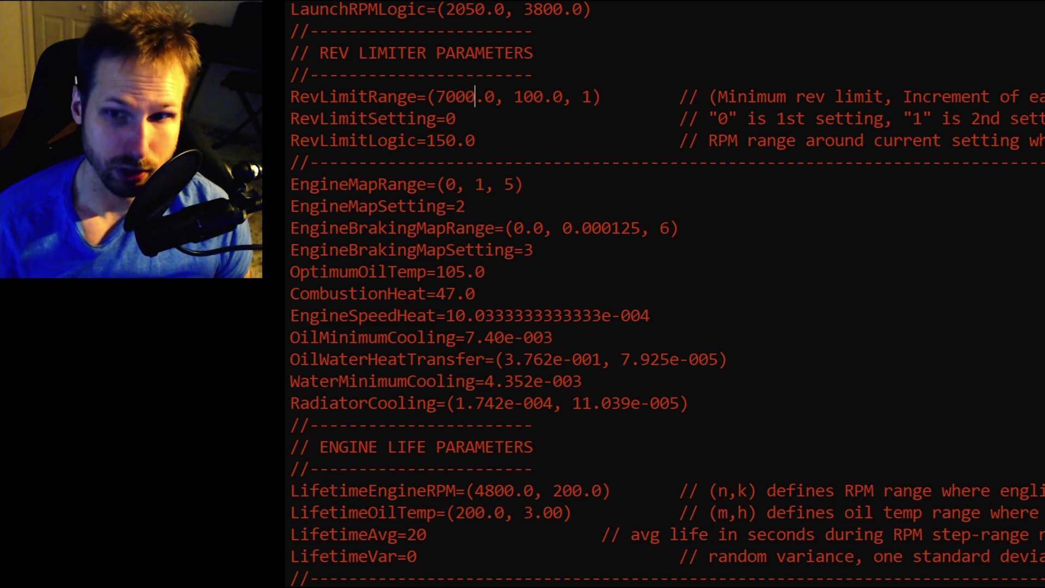
Step: Restore the minimum rev limit in RevLimitRange to 4975.0
{"action": "left_click", "coordinate": [455, 97]}
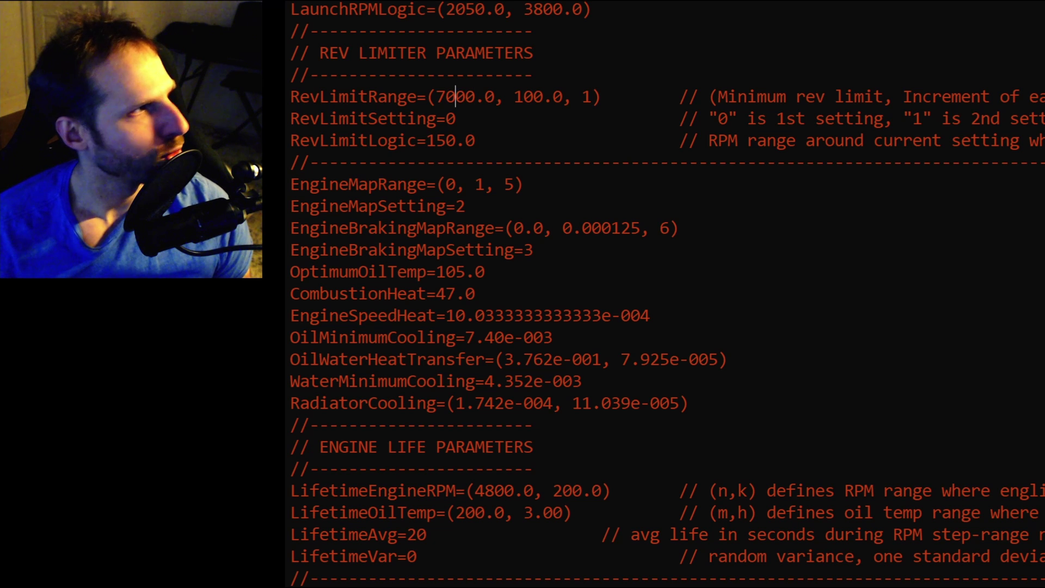
{"action": "key", "text": "Right"}
{"action": "key", "text": "Right"}
{"action": "key", "text": "shift+Left"}
{"action": "key", "text": "shift+Left"}
{"action": "key", "text": "shift+Left"}
{"action": "key", "text": "shift+Left"}
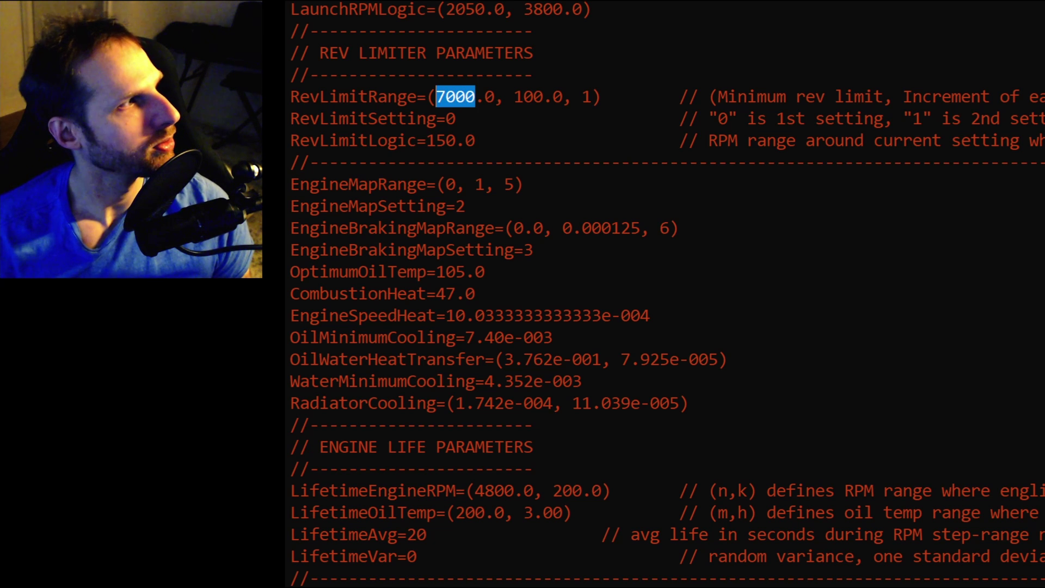
{"action": "type", "text": "4"}
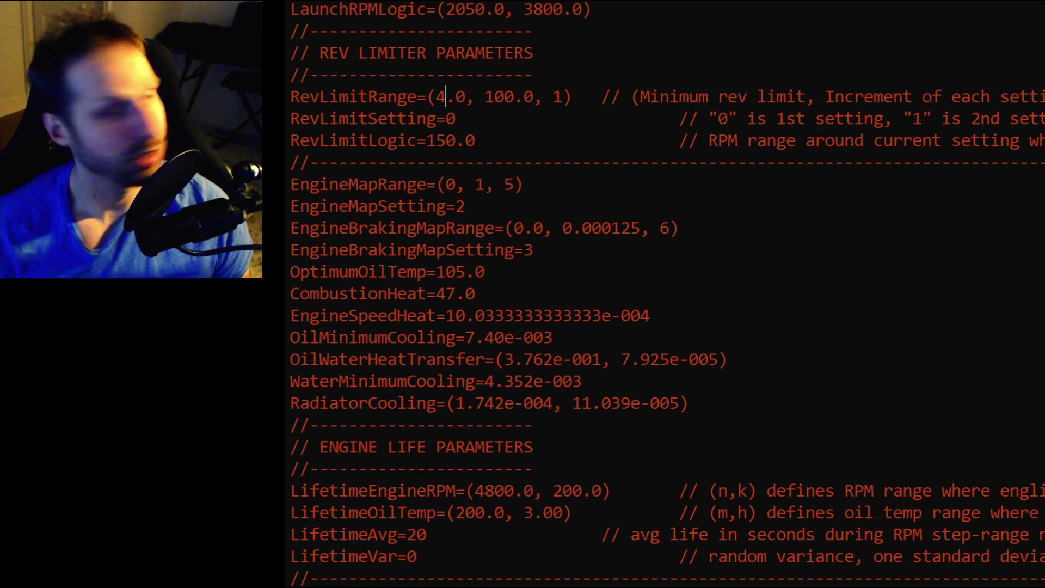
{"action": "type", "text": "975"}
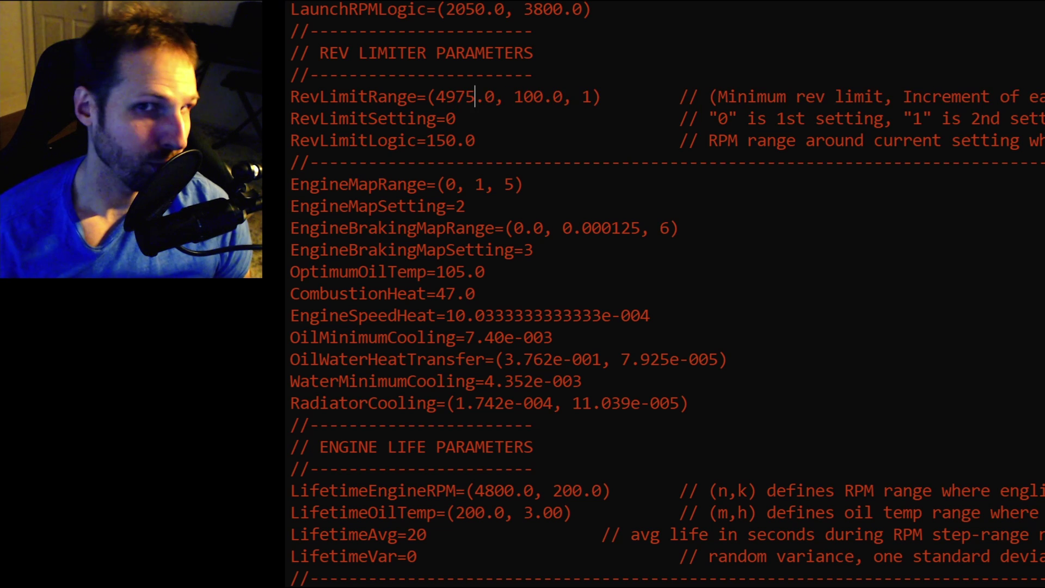
Step: Examine the increment and number of settings in the RevLimitRange entry
{"action": "key", "text": "Right"}
{"action": "key", "text": "Right"}
{"action": "key", "text": "Right"}
{"action": "key", "text": "Right"}
{"action": "key", "text": "shift+Right"}
{"action": "key", "text": "shift+Right"}
{"action": "key", "text": "shift+Right"}
{"action": "key", "text": "shift+Right"}
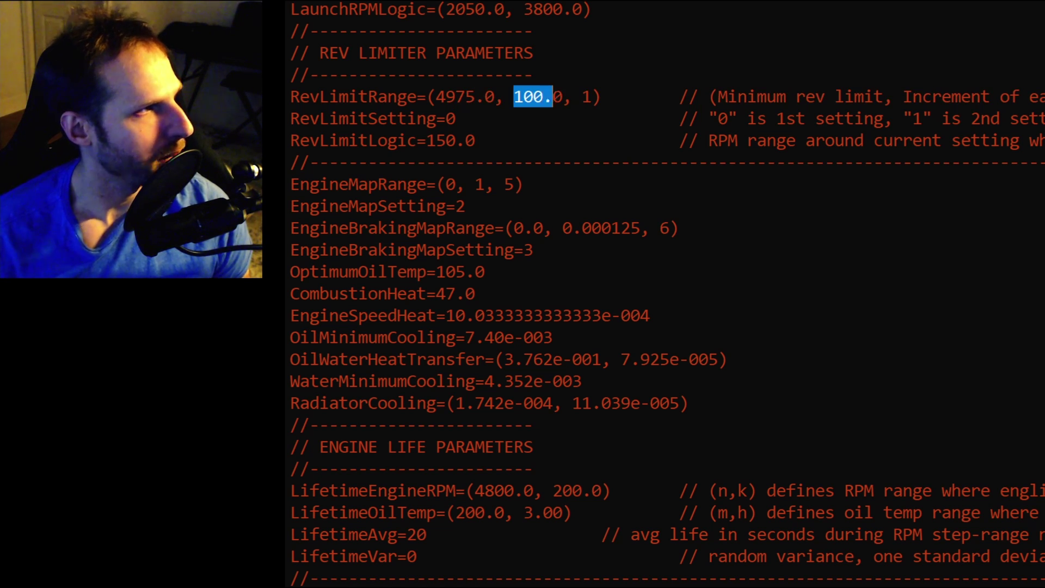
{"action": "key", "text": "shift+Right"}
{"action": "key", "text": "shift+Right"}
{"action": "key", "text": "shift+Right"}
{"action": "key", "text": "shift+Right"}
{"action": "key", "text": "Left"}
{"action": "key", "text": "Left"}
{"action": "key", "text": "Left"}
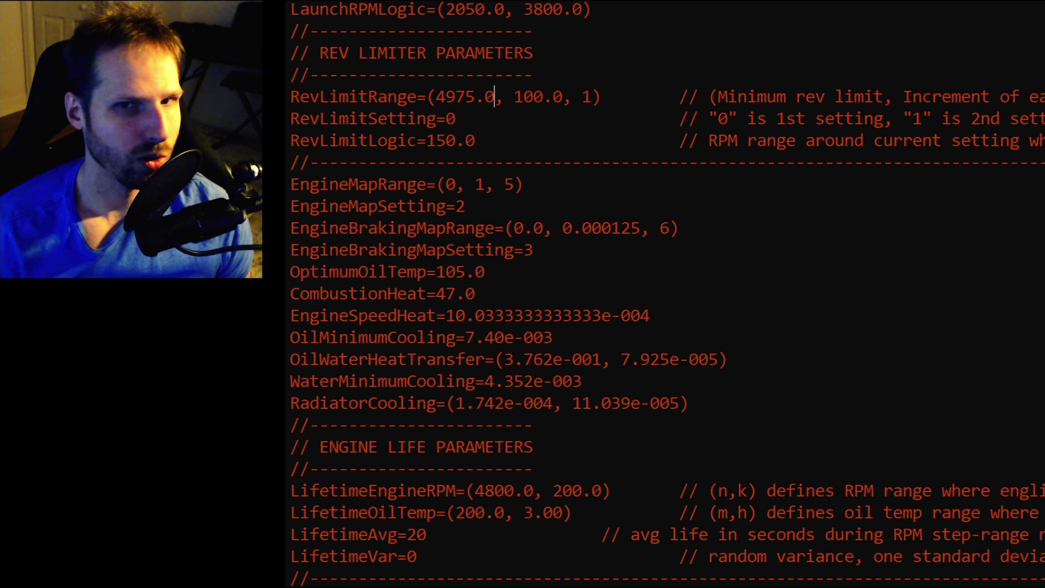
Step: Examine the RevLimitLogic value in the rev limiter parameters
{"action": "key", "text": "Down"}
{"action": "key", "text": "Down"}
{"action": "key", "text": "shift+Left"}
{"action": "key", "text": "shift+Left"}
{"action": "key", "text": "shift+Left"}
{"action": "key", "text": "shift+Left"}
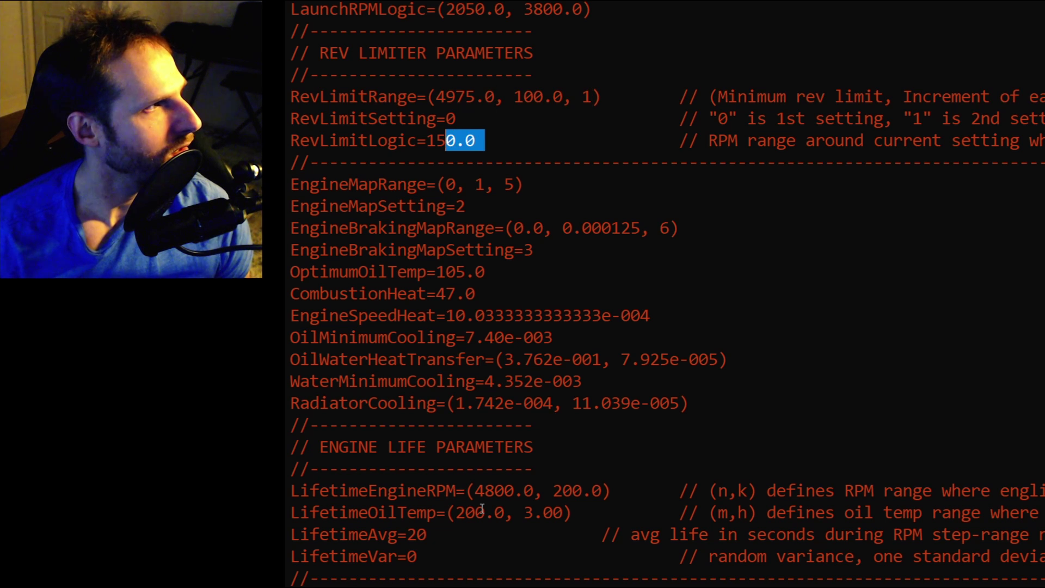
{"action": "key", "text": "shift+Left"}
{"action": "key", "text": "shift+Left"}
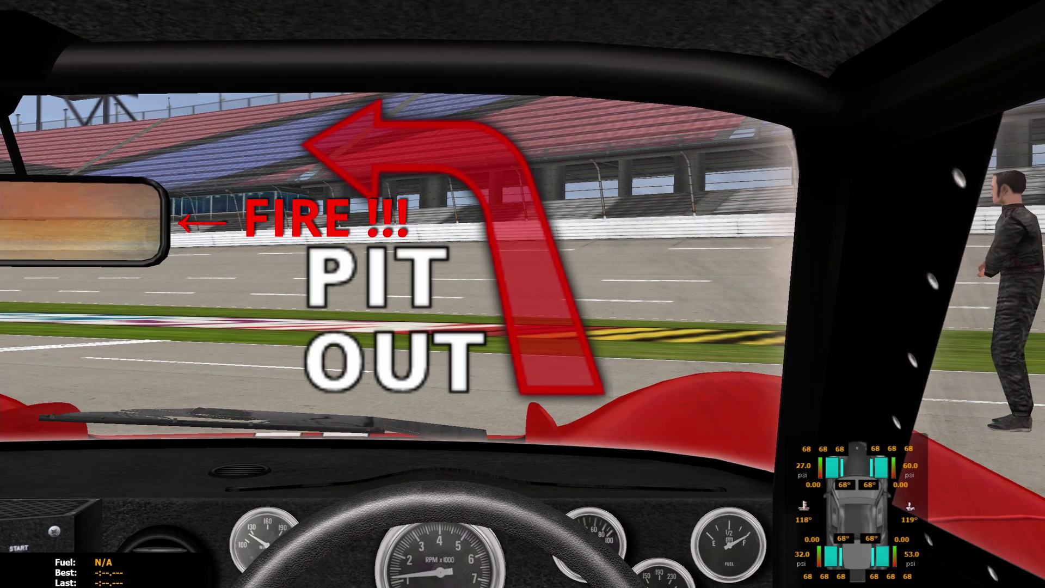
Step: In the racing simulator, cycle through the exterior camera views to inspect the car in the pit lane
{"action": "key", "text": "Insert"}
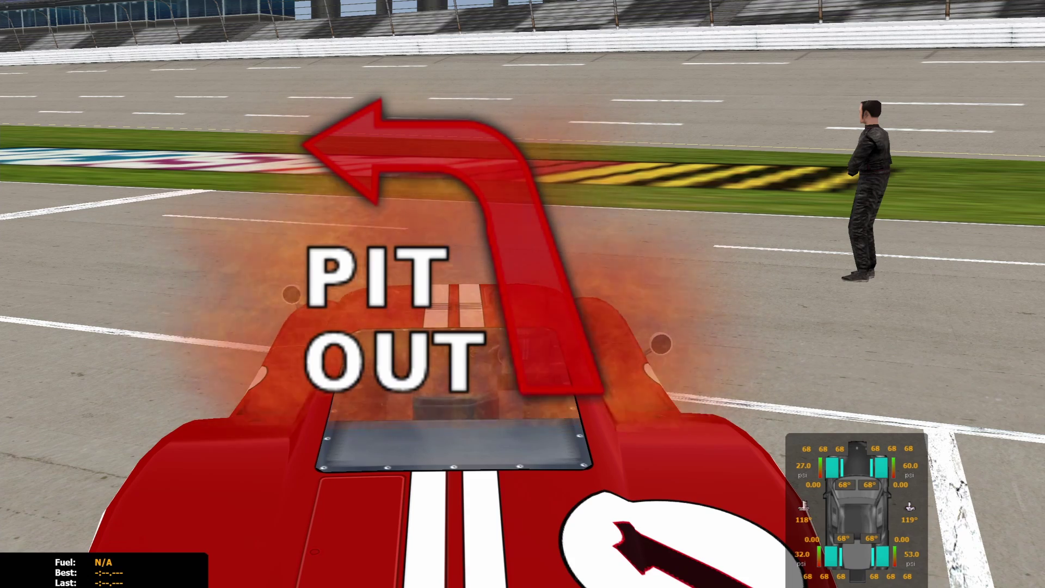
{"action": "key", "text": "Insert"}
{"action": "key", "text": "Insert"}
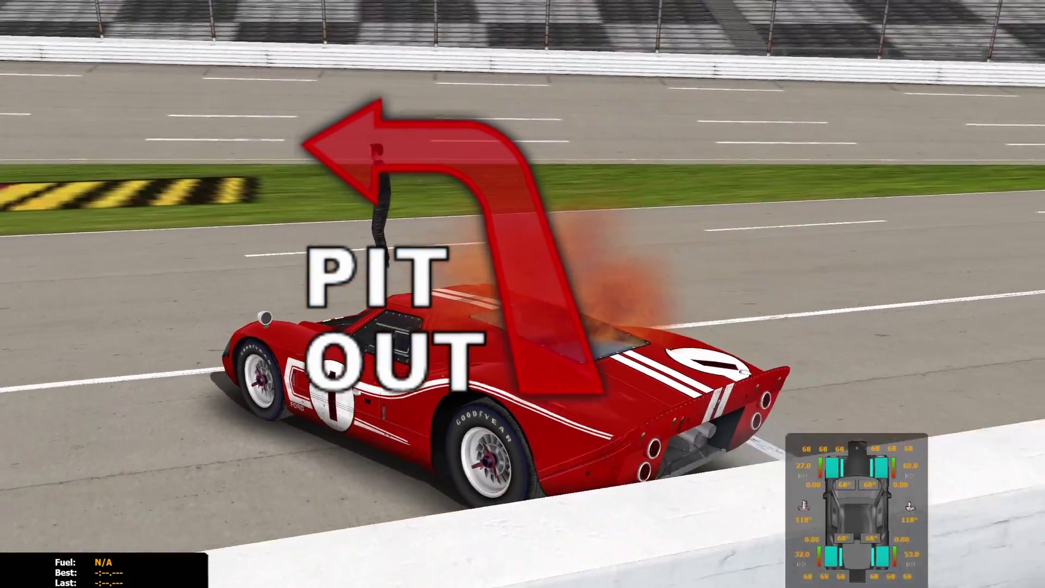
{"action": "key", "text": "Insert"}
{"action": "key", "text": "Insert"}
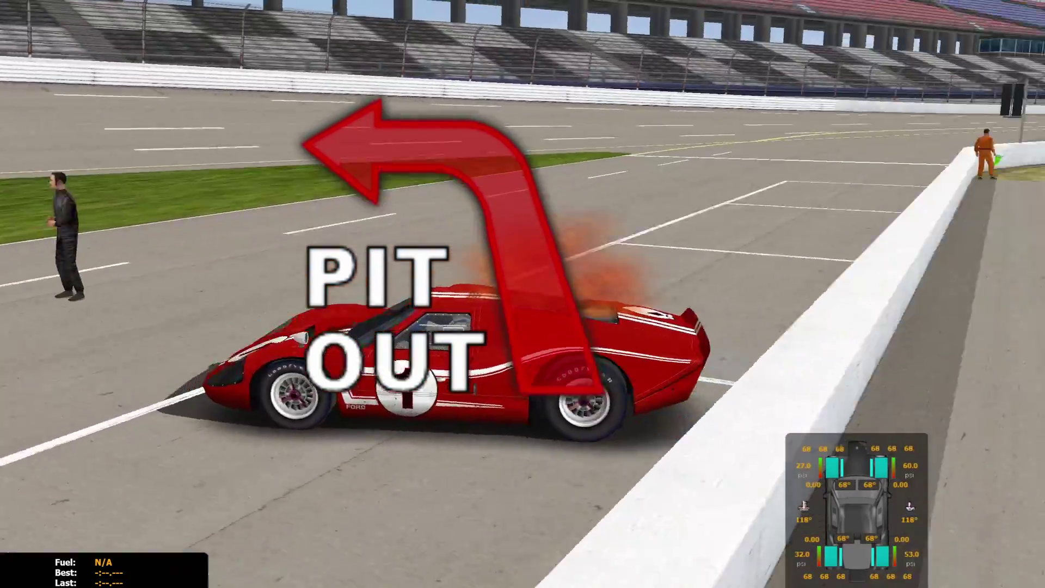
{"action": "key", "text": "Insert"}
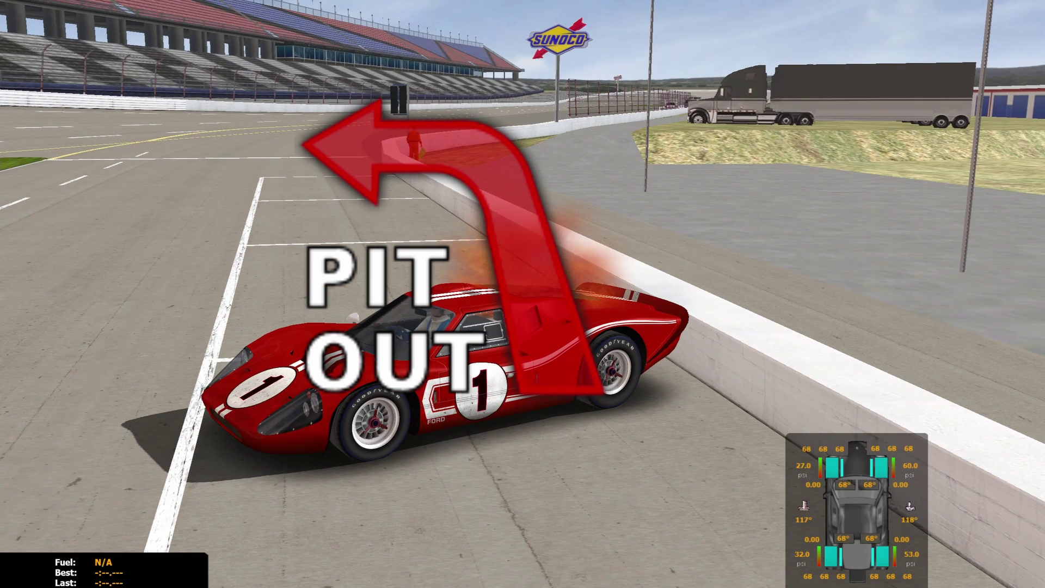